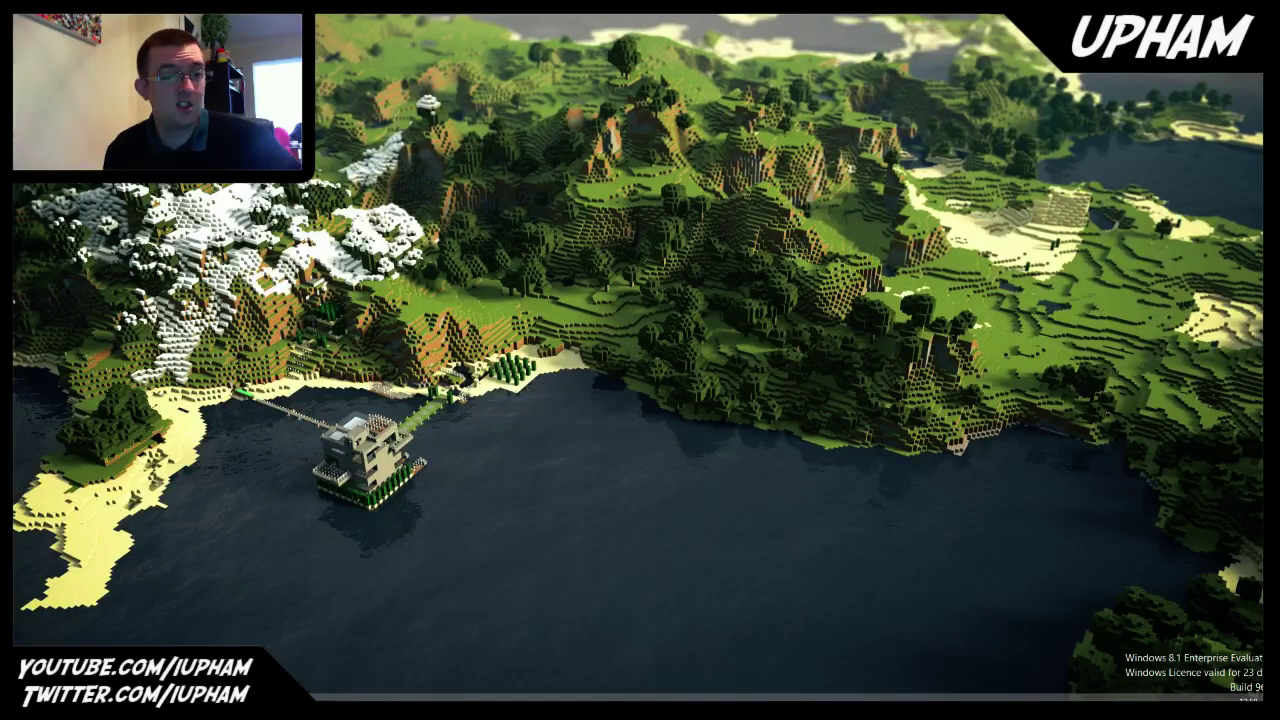
Step: Browse the TNotifier homepage's features and streamer and partner plans, then go to the Dashboard
mouse_move(160, 705)
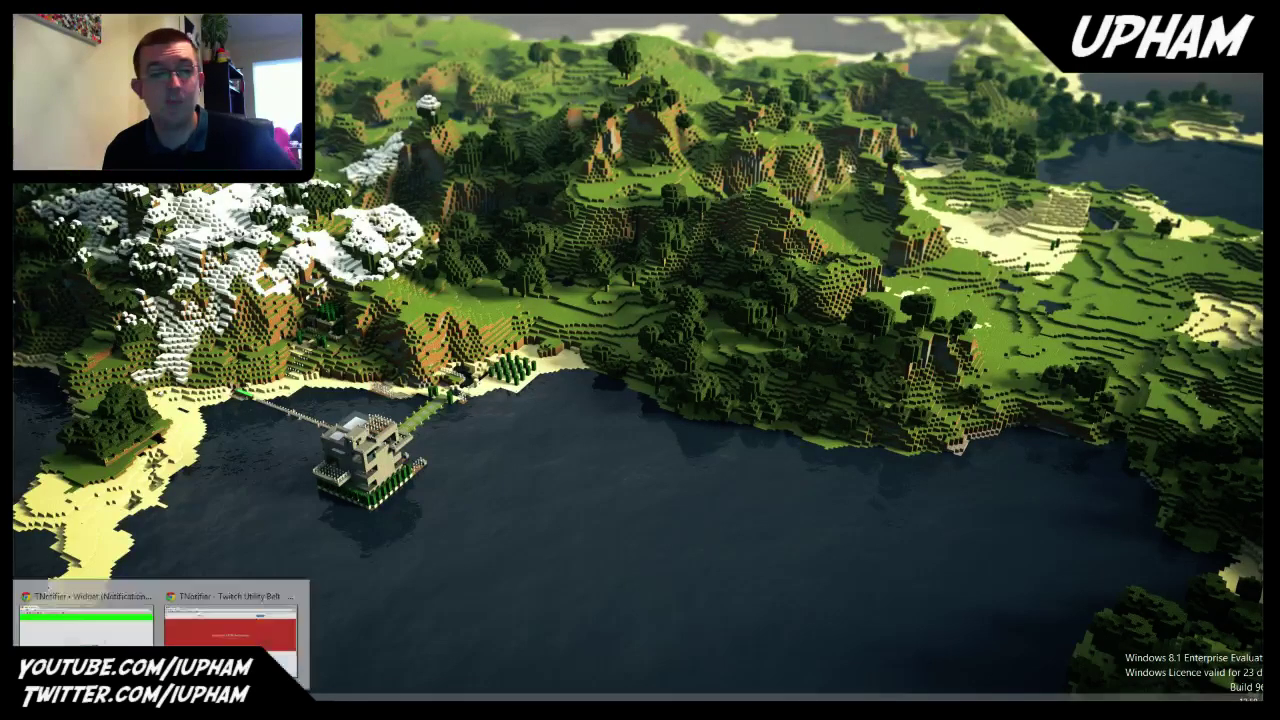
left_click(232, 630)
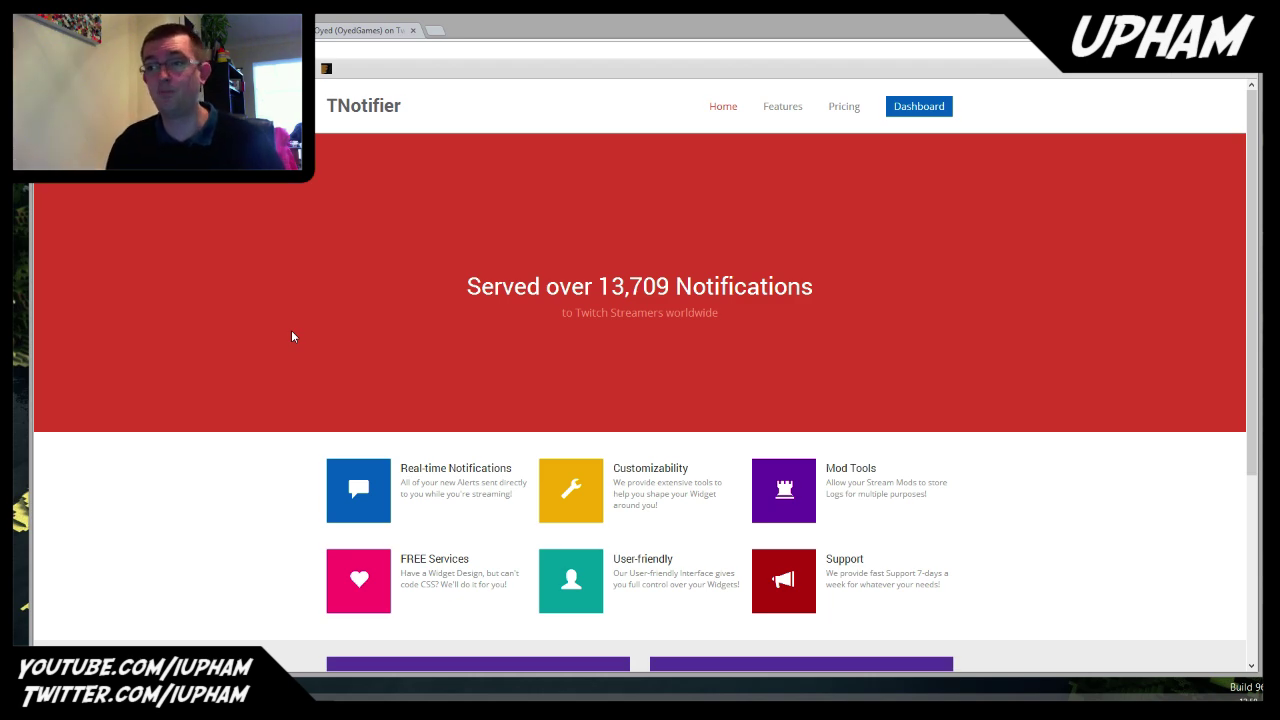
scroll(280, 343, "down", 3)
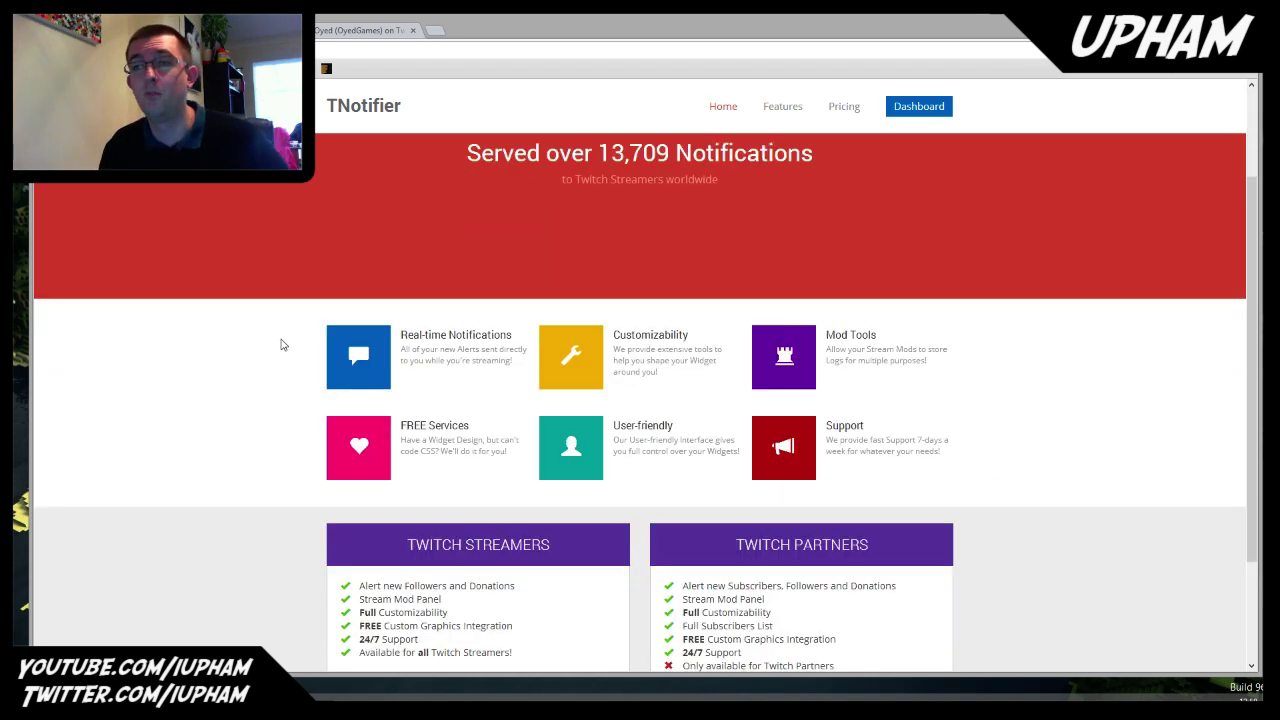
scroll(279, 347, "down", 1)
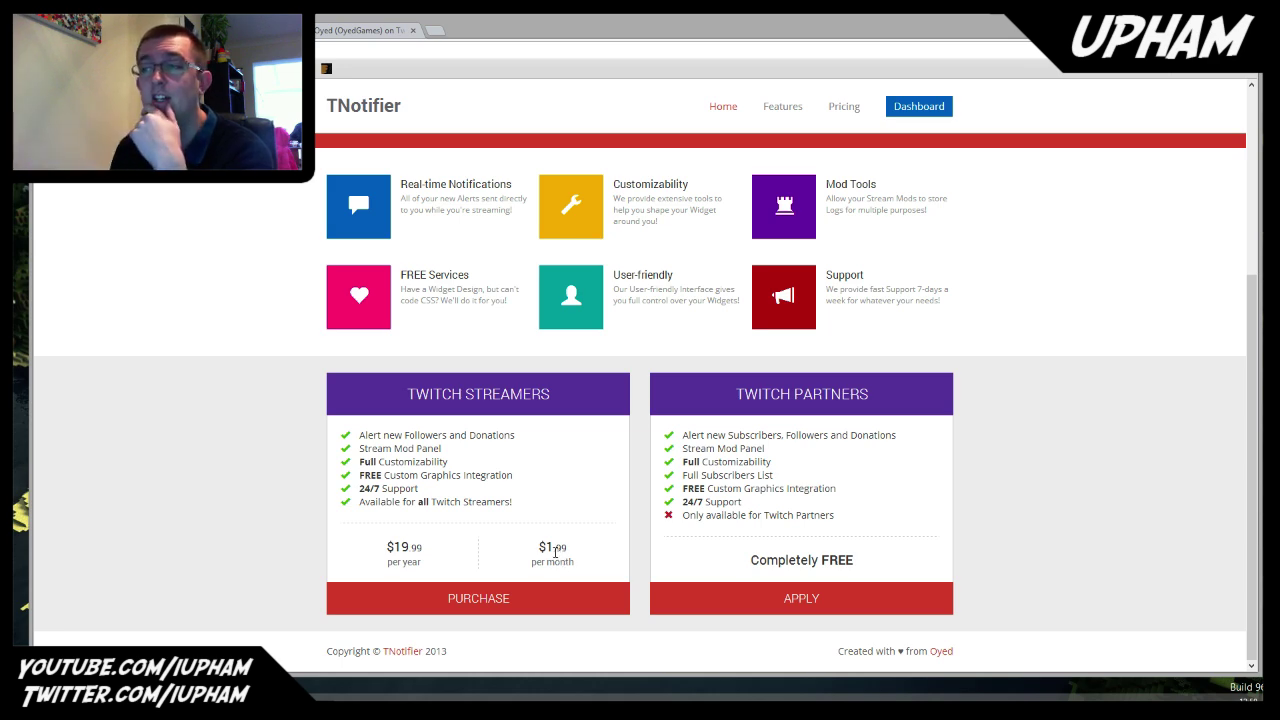
scroll(637, 549, "up", 3)
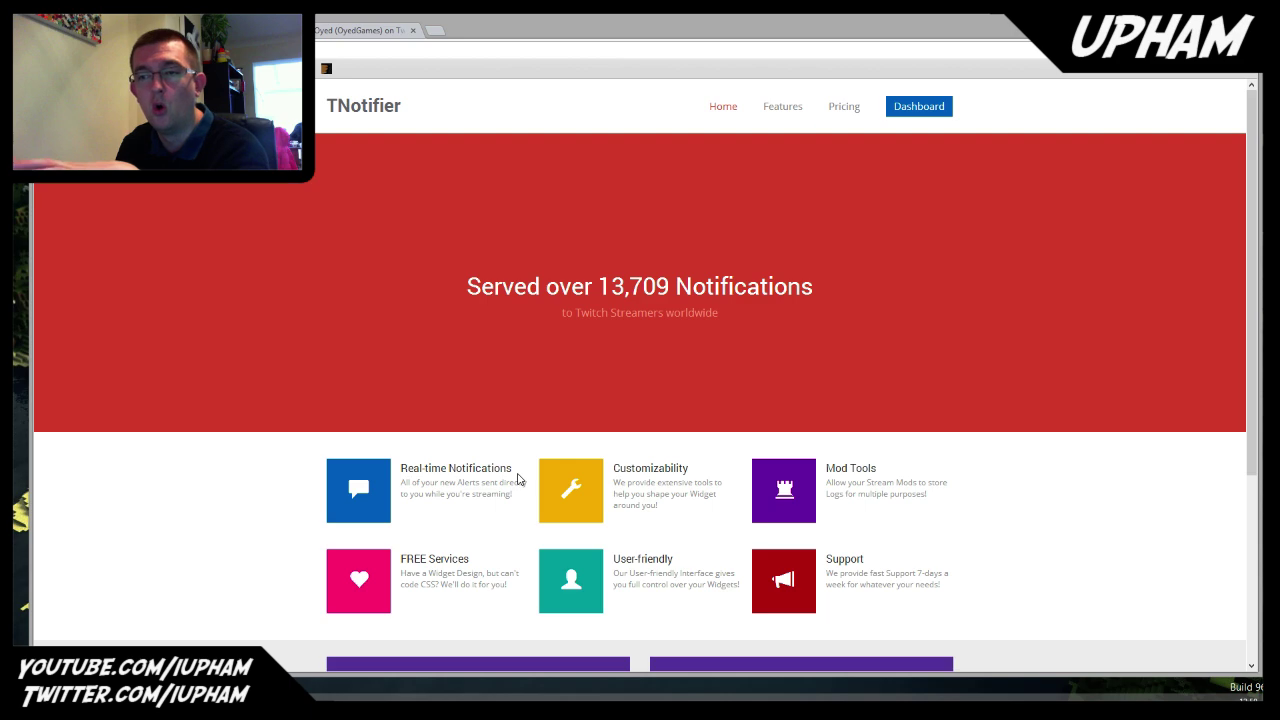
scroll(520, 460, "down", 2)
scroll(842, 385, "up", 2)
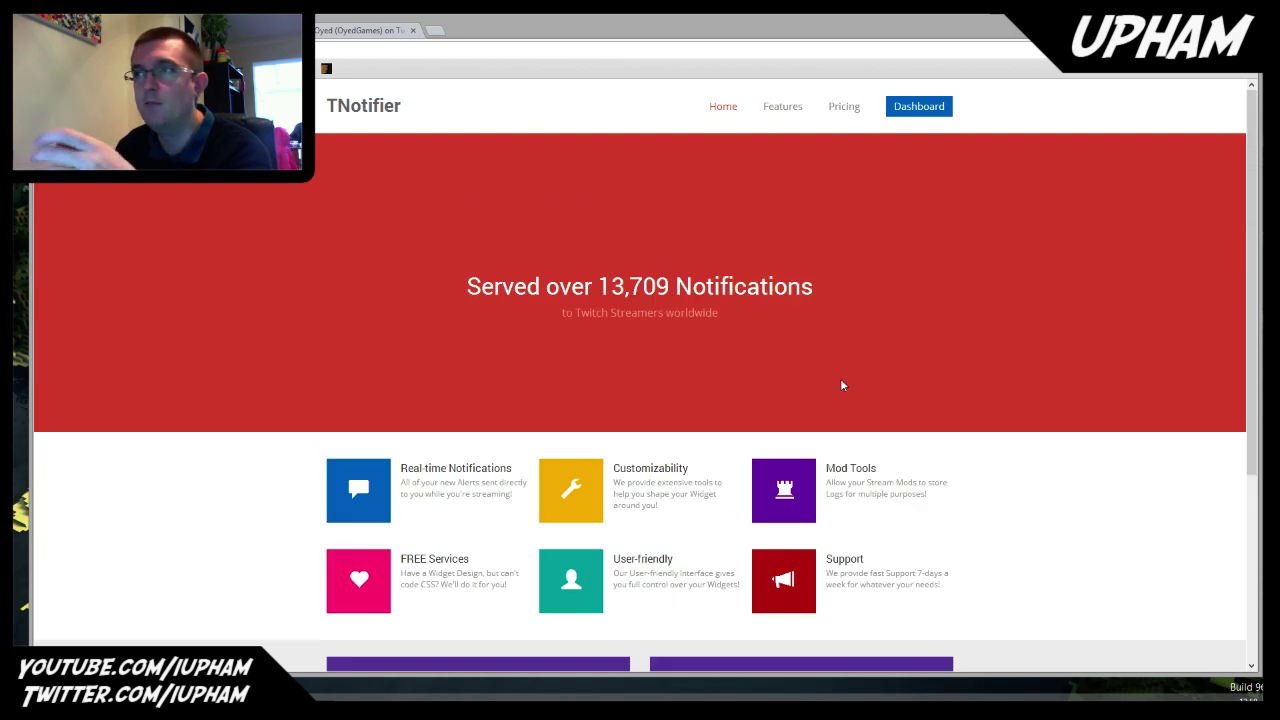
left_click(917, 107)
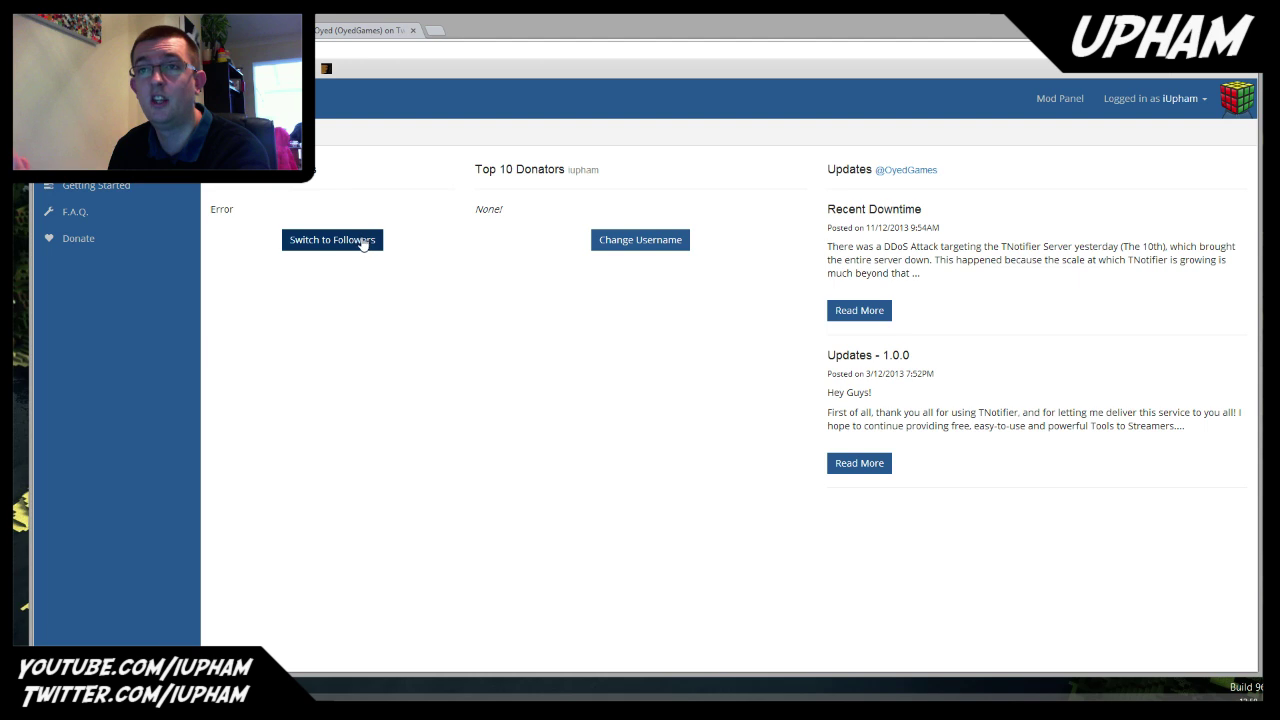
Step: Show the dashboard's Followers list, try the Mod Panel, then open the widget list with 'Notification'
left_click(363, 243)
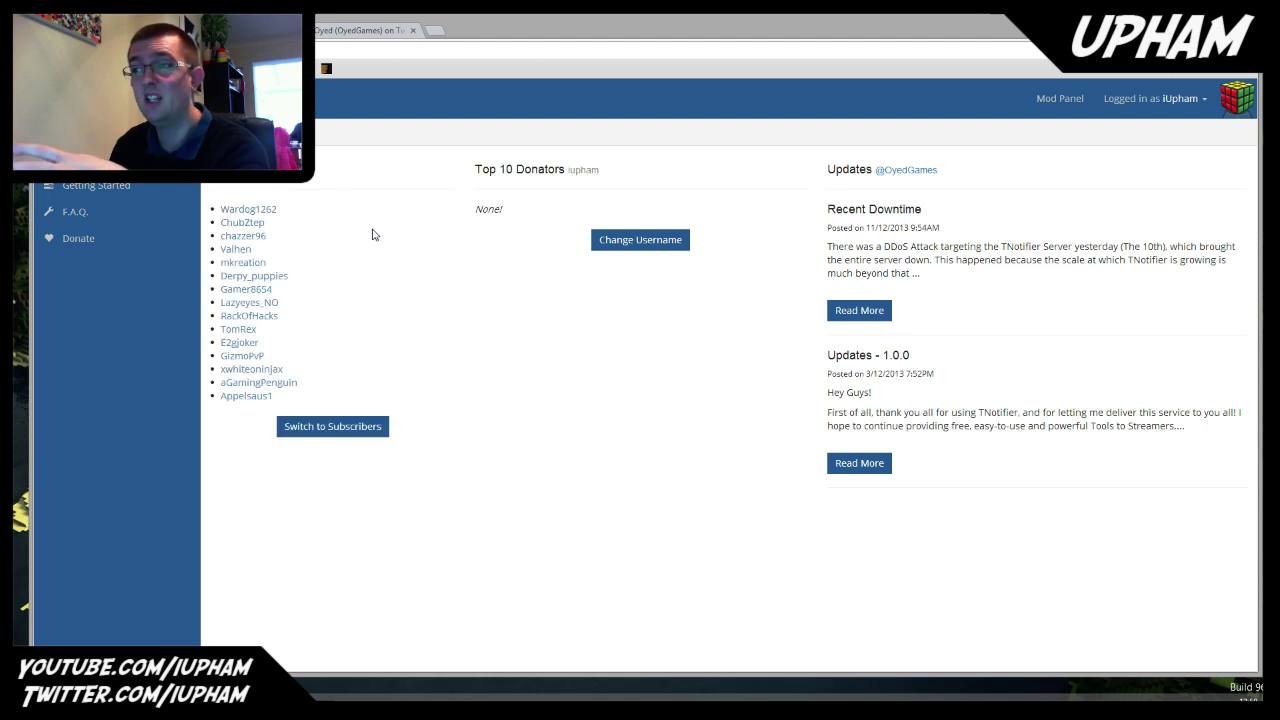
left_click(1058, 98)
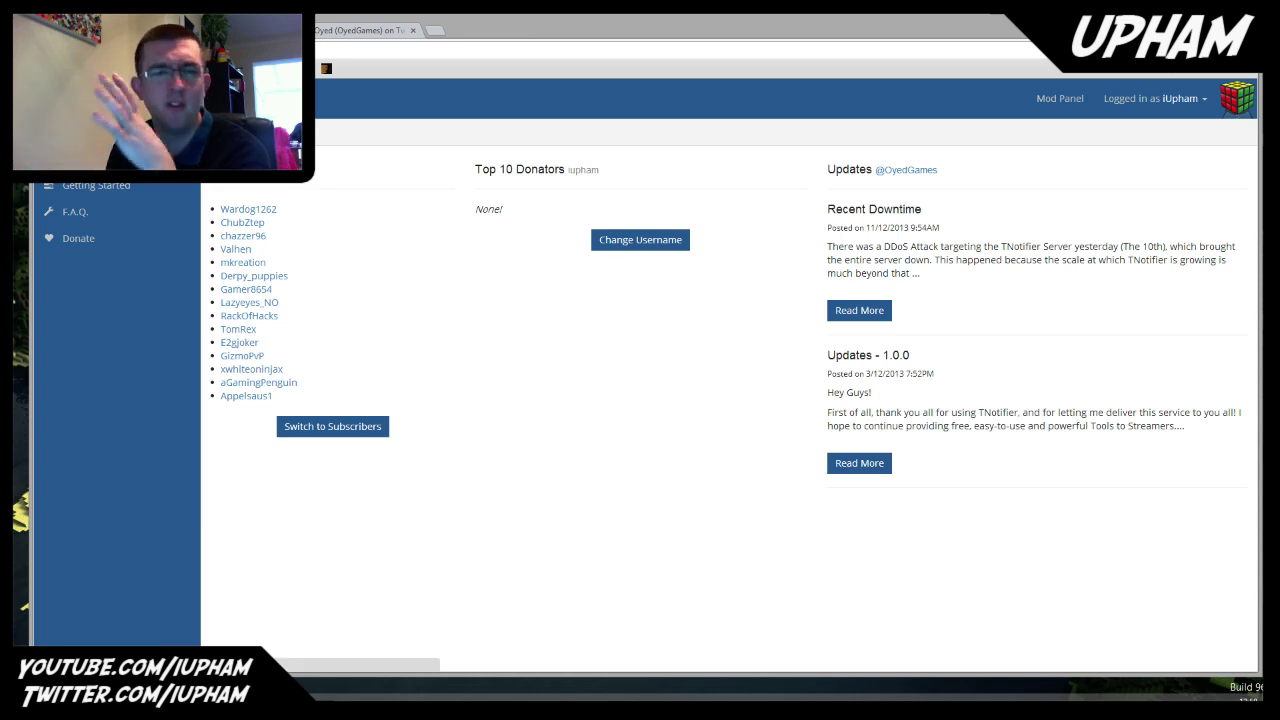
left_click(90, 158)
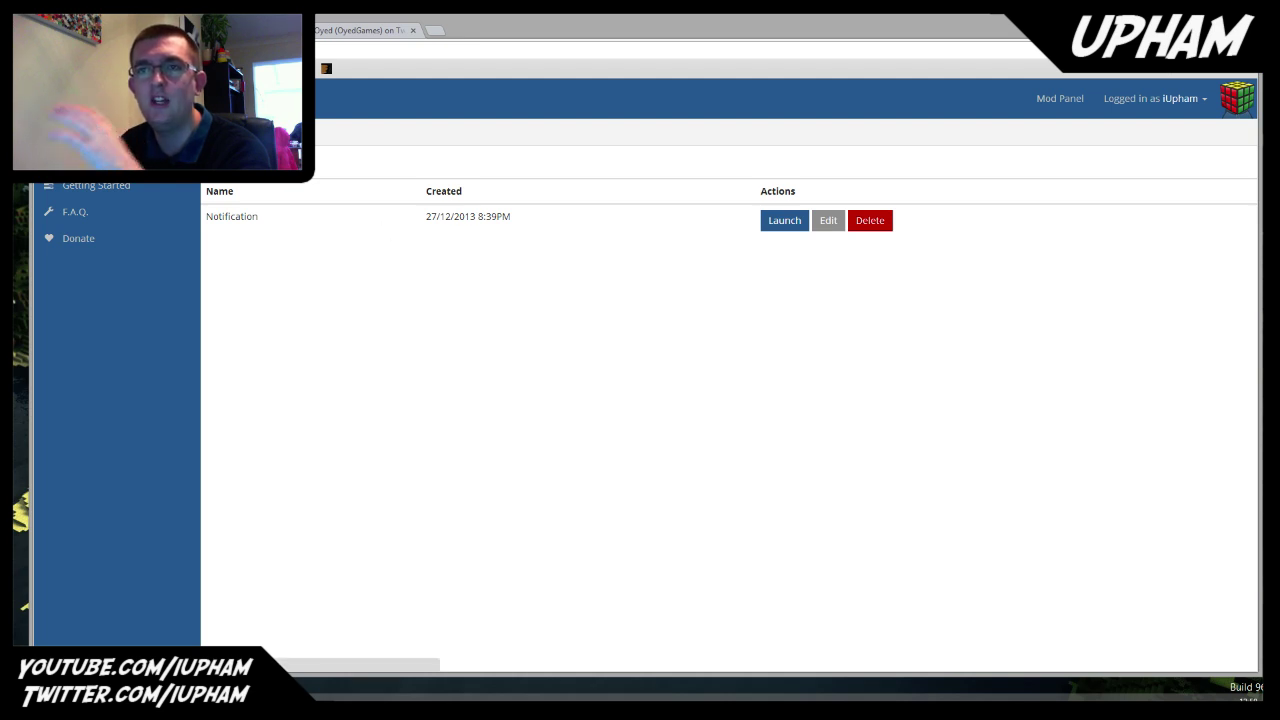
left_click(828, 220)
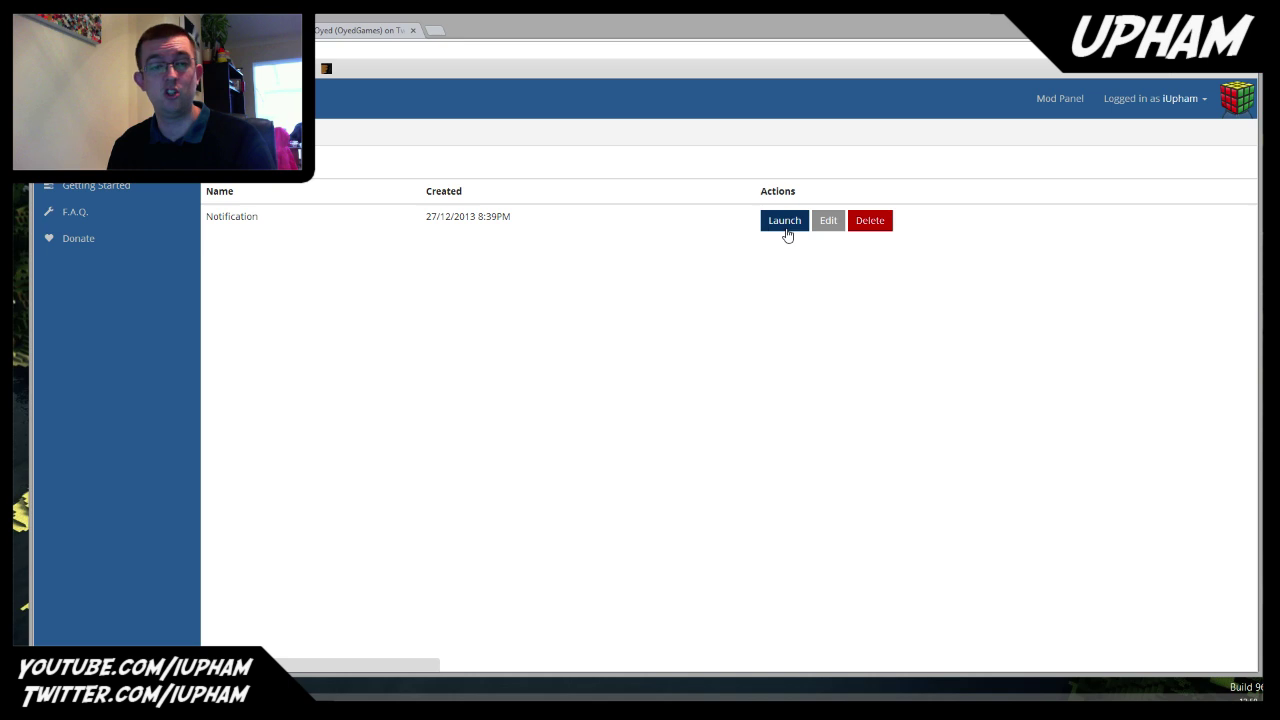
Step: Launch the Notification widget to reach its green-screen test-notification page
left_click(786, 230)
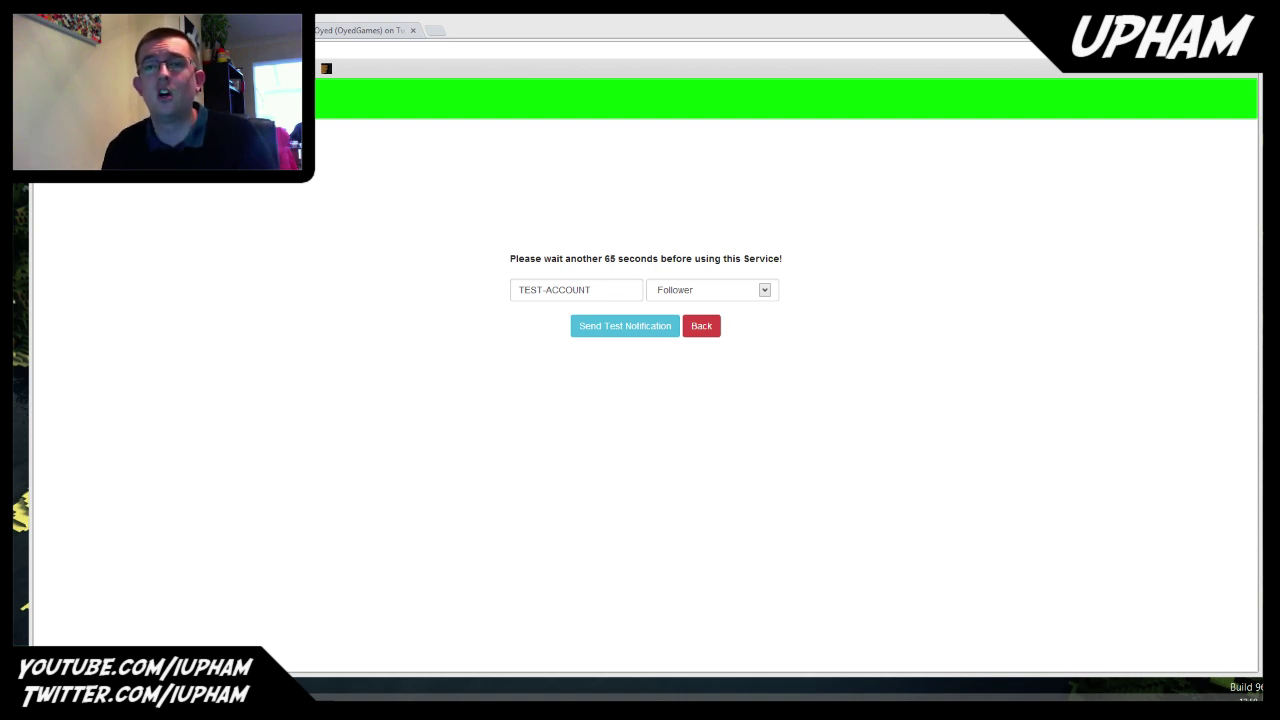
Step: Return to the widget list and skim the Getting Started guide
key("alt+Left")
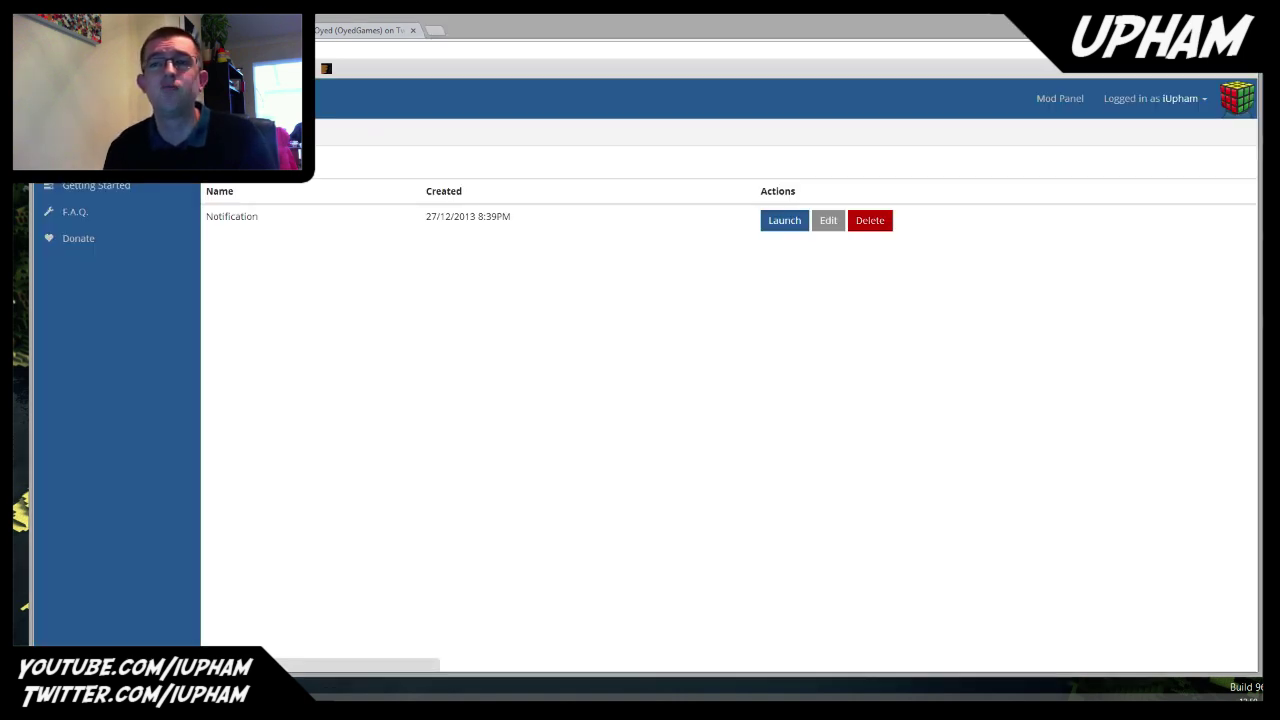
left_click(138, 199)
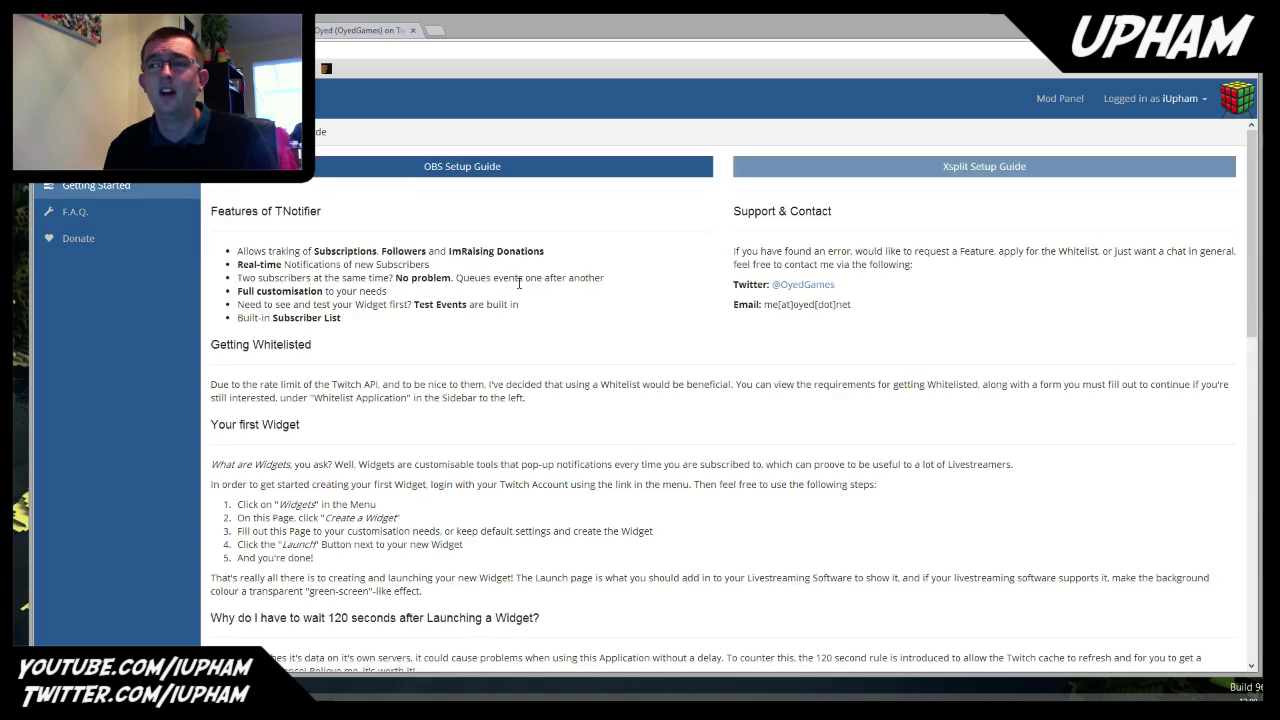
scroll(516, 290, "down", 2)
scroll(516, 297, "up", 2)
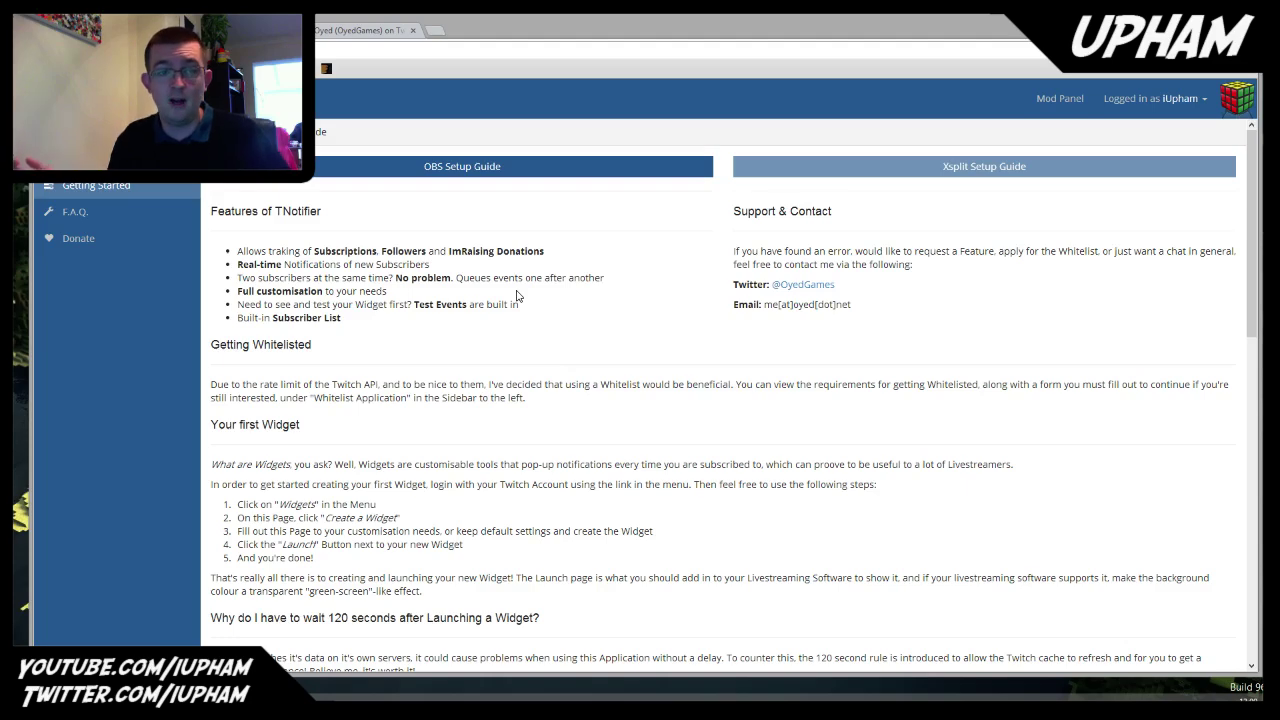
Step: Switch to the TNotifier developer's Twitter profile to view their tweets
left_click(359, 35)
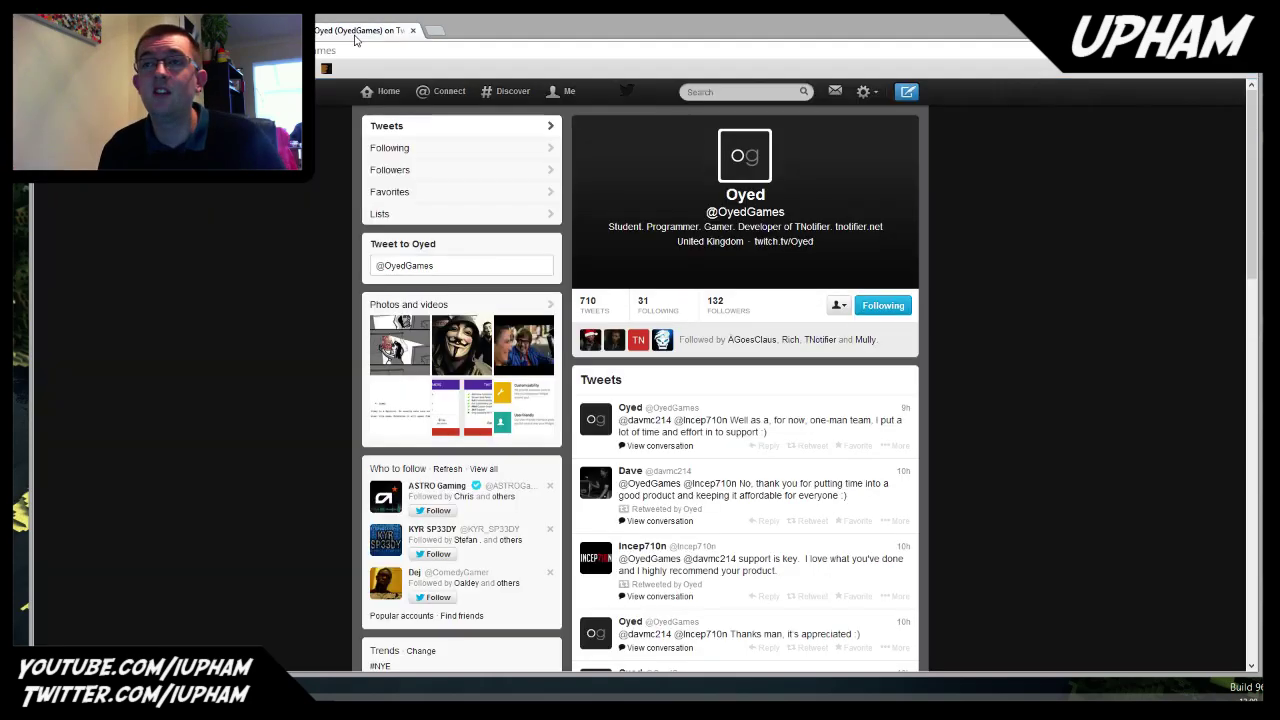